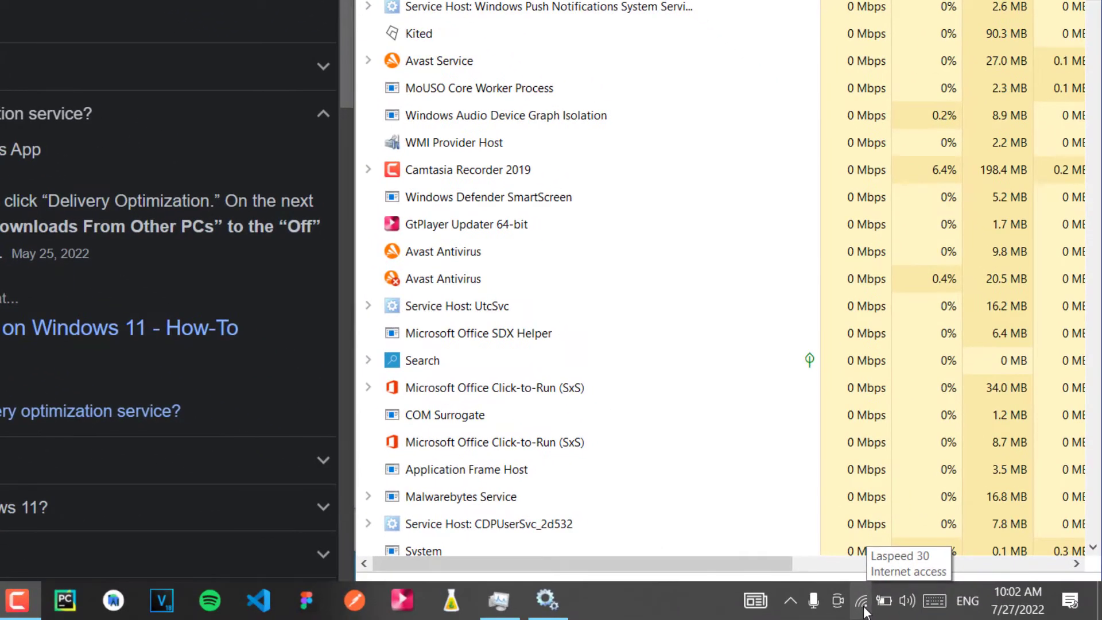
# - After checking the Wi-Fi details, sort processes by network usage, highest first, and select Kited
pyautogui.click(861, 601)
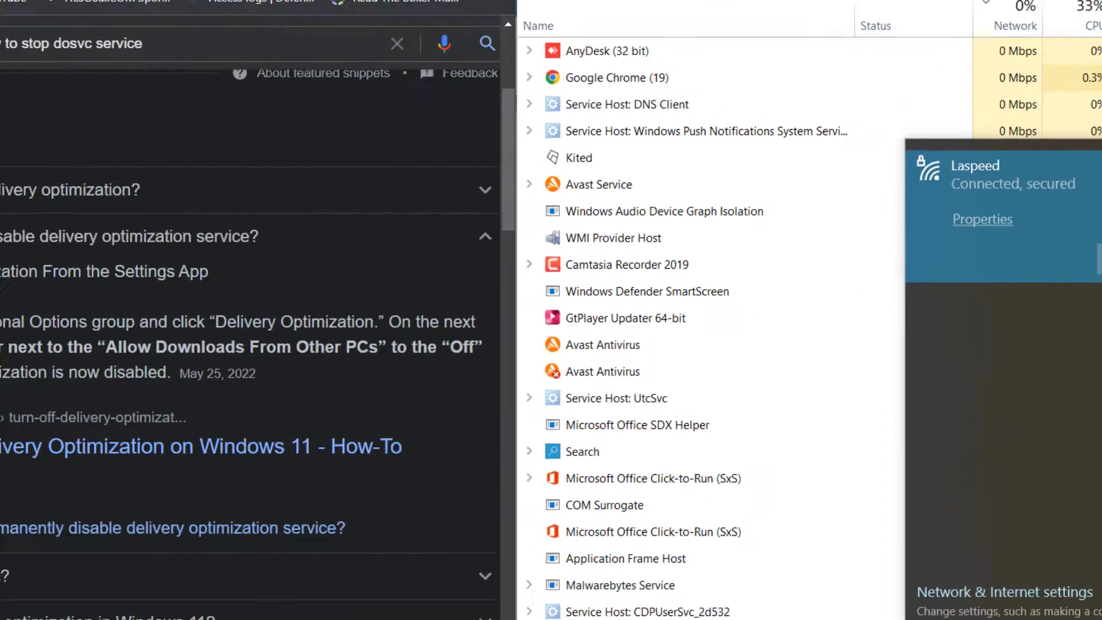
pyautogui.click(577, 51)
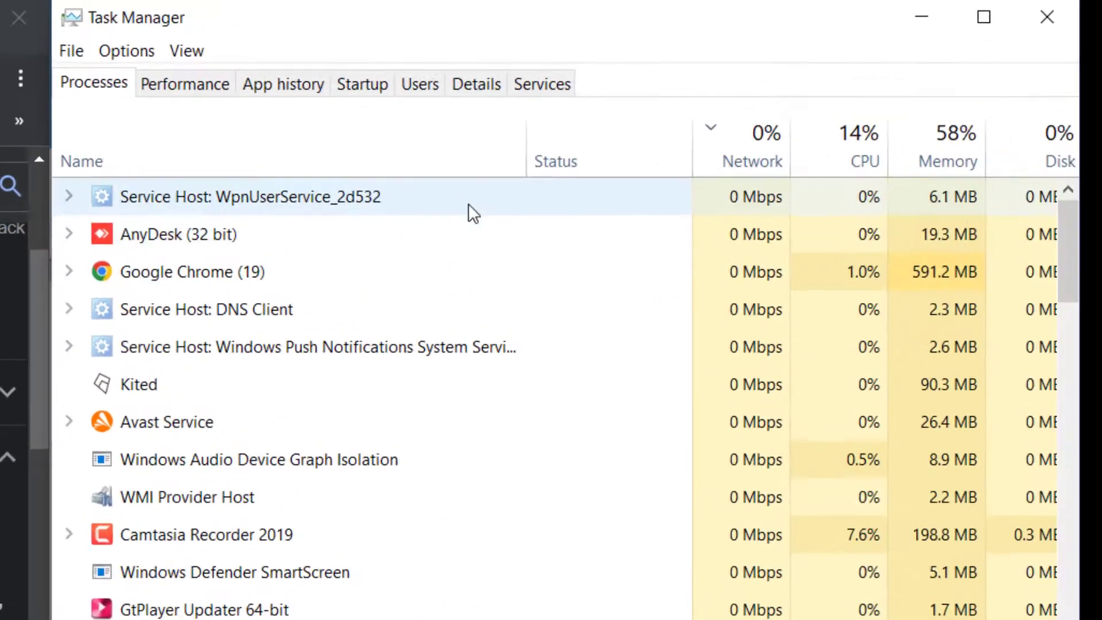
pyautogui.click(989, 69)
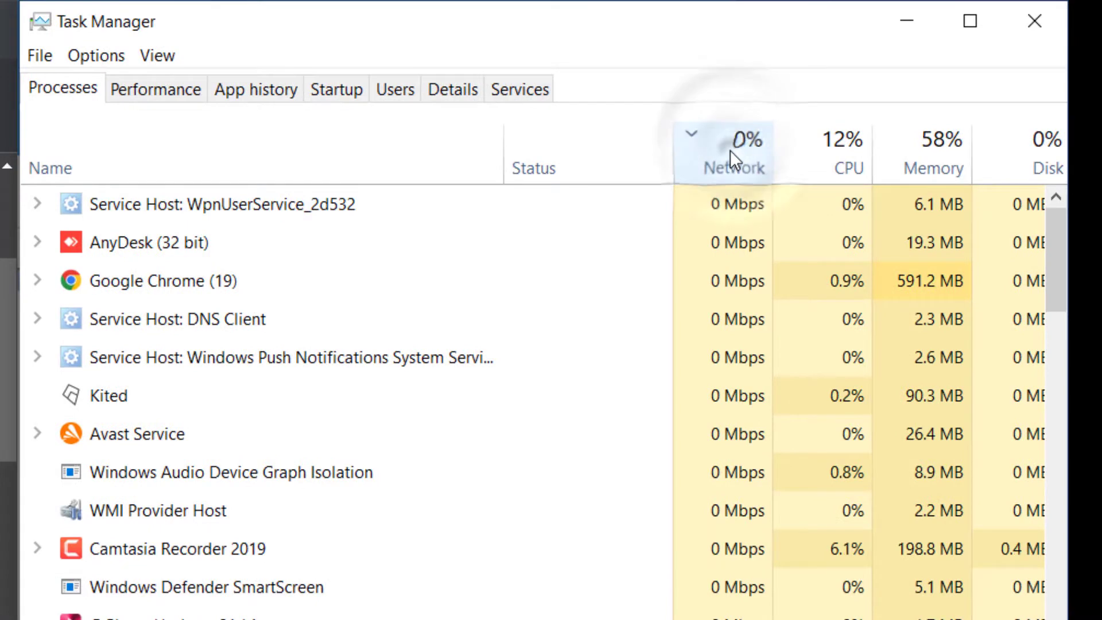
pyautogui.click(728, 161)
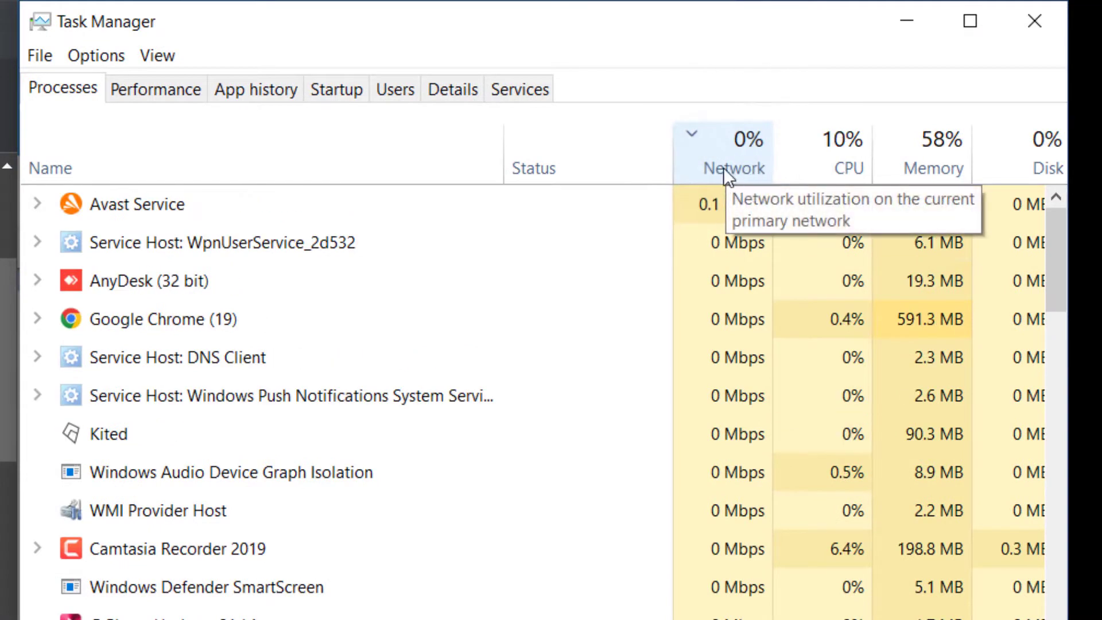
pyautogui.click(467, 206)
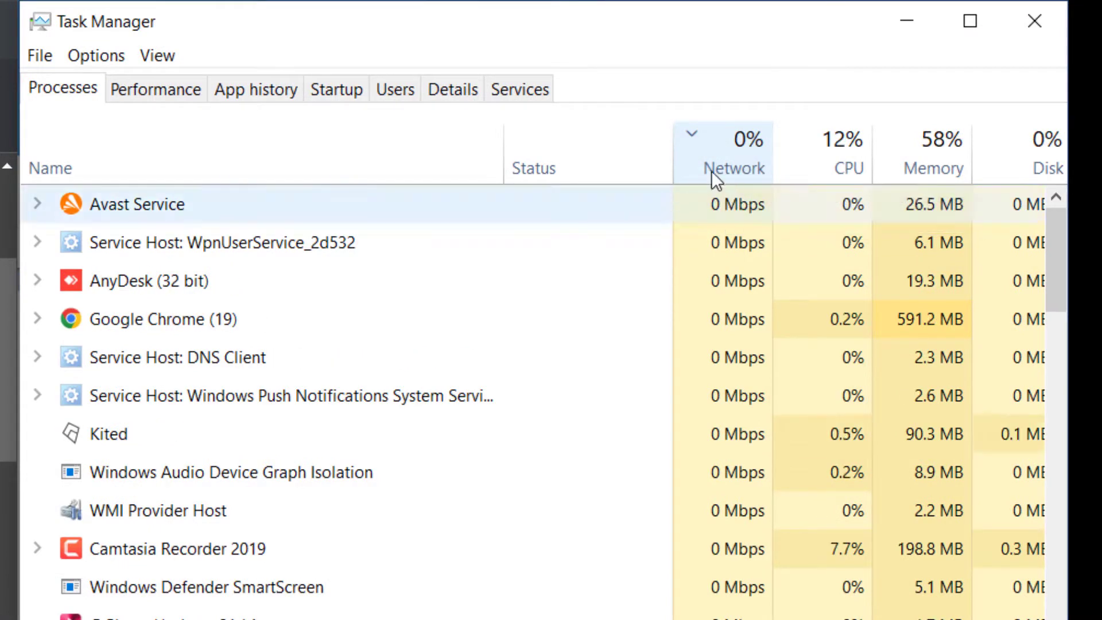
pyautogui.click(732, 198)
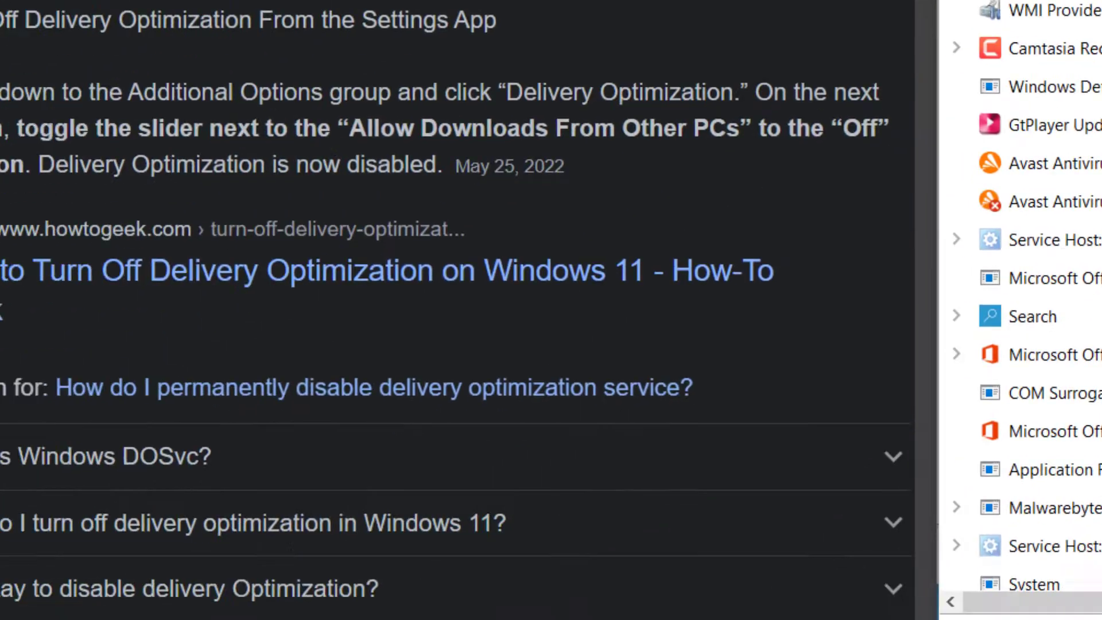
# - Search 'service' from the Start menu and launch the Services console
pyautogui.click(28, 597)
pyautogui.write('service')
pyautogui.press('Return')
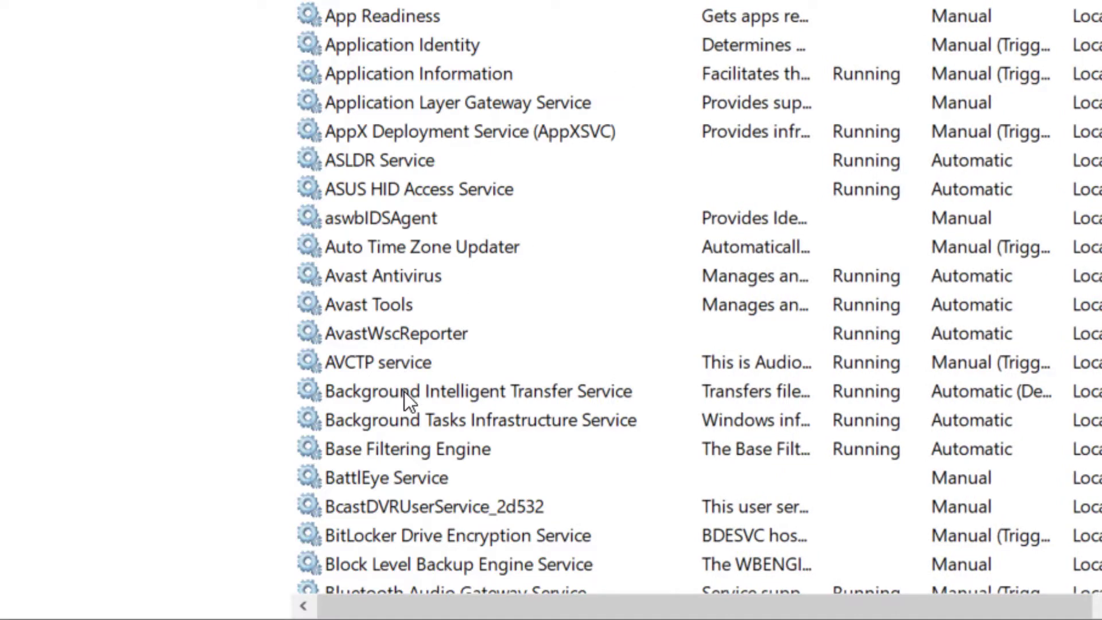
# - Stop the Background Intelligent Transfer Service through All Tasks > Stop
pyautogui.click(406, 392)
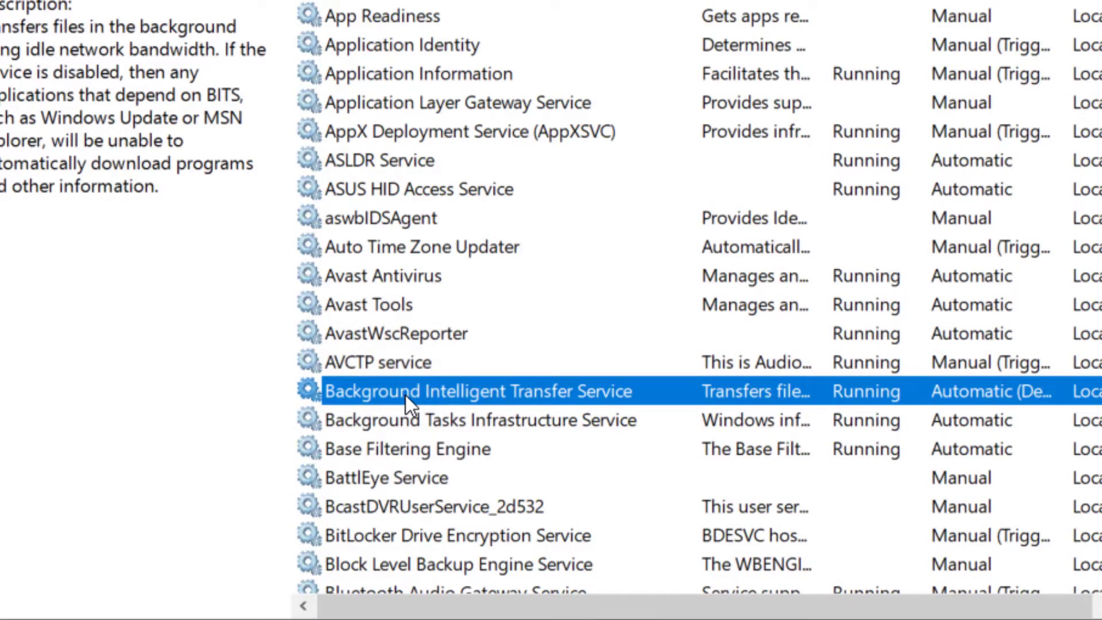
pyautogui.rightClick(406, 395)
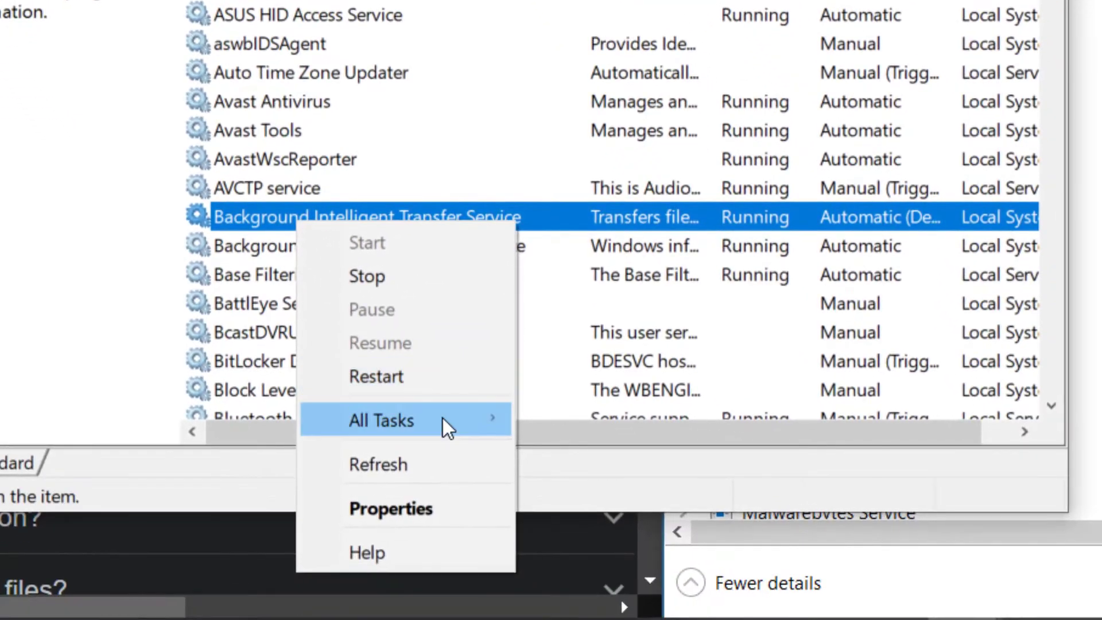
pyautogui.moveTo(458, 441)
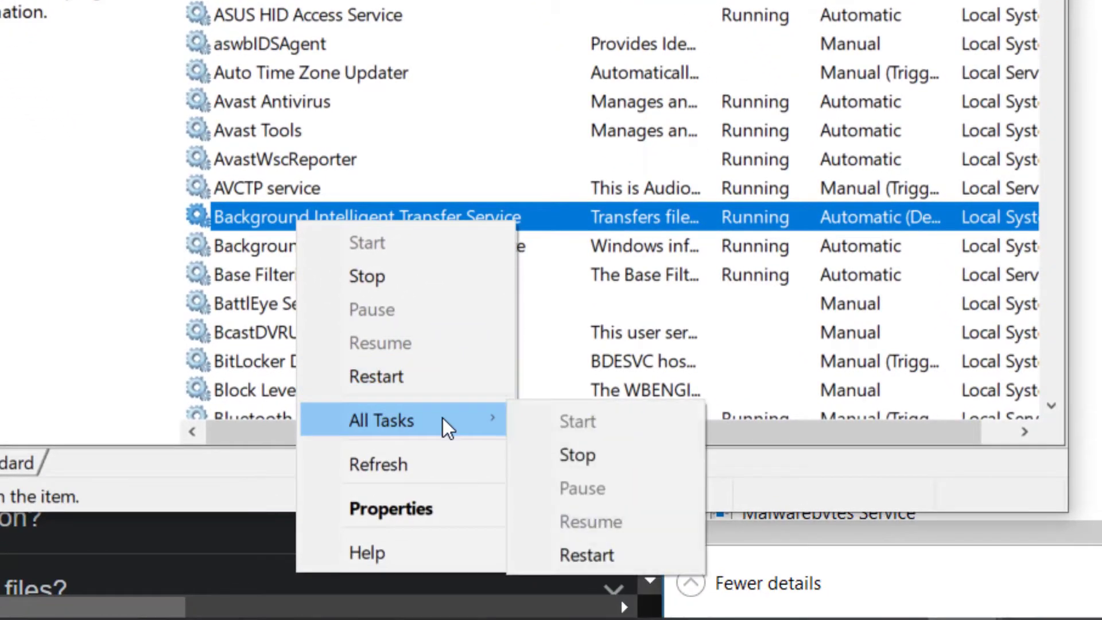
pyautogui.click(597, 460)
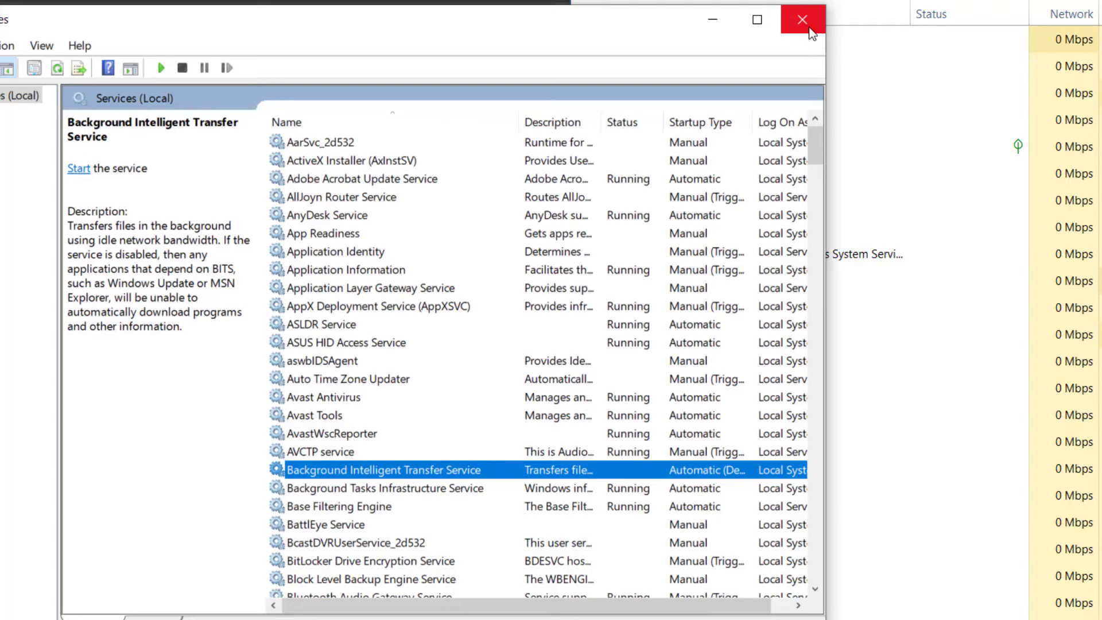
# - Close Services, then select DoSvc (Delivery Optimization) on Task Manager's Services tab
pyautogui.click(810, 28)
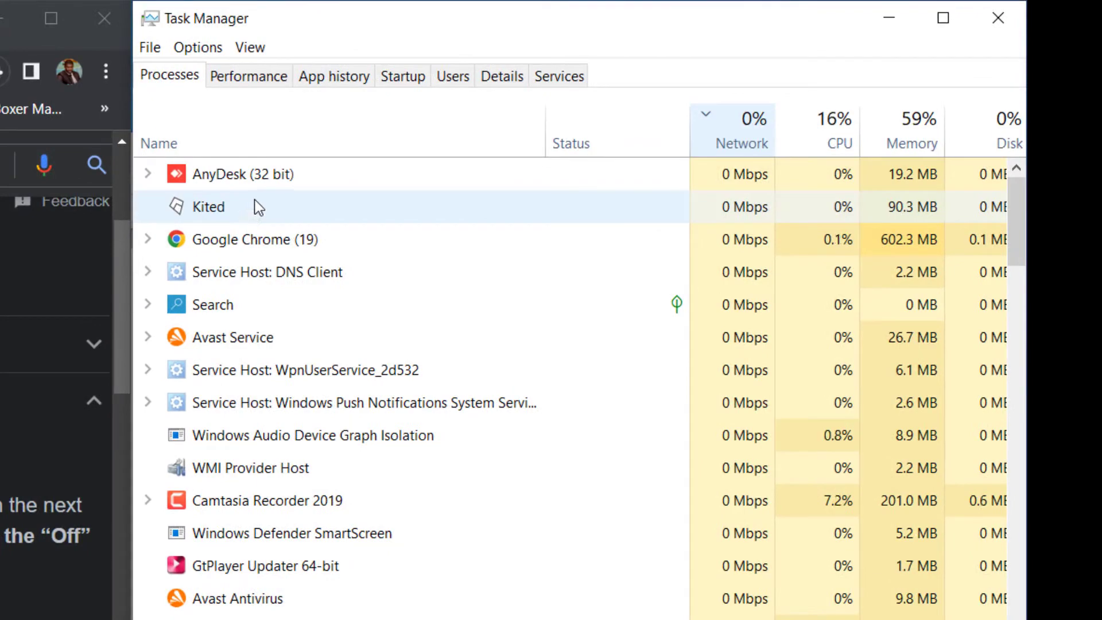
pyautogui.rightClick(254, 200)
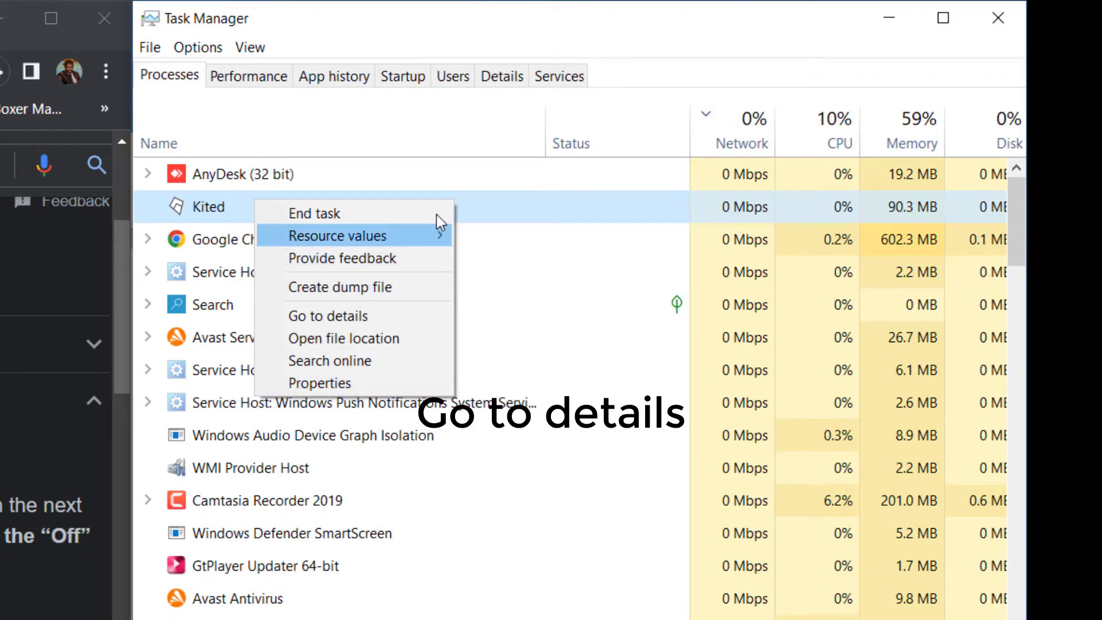
pyautogui.click(549, 75)
pyautogui.click(154, 465)
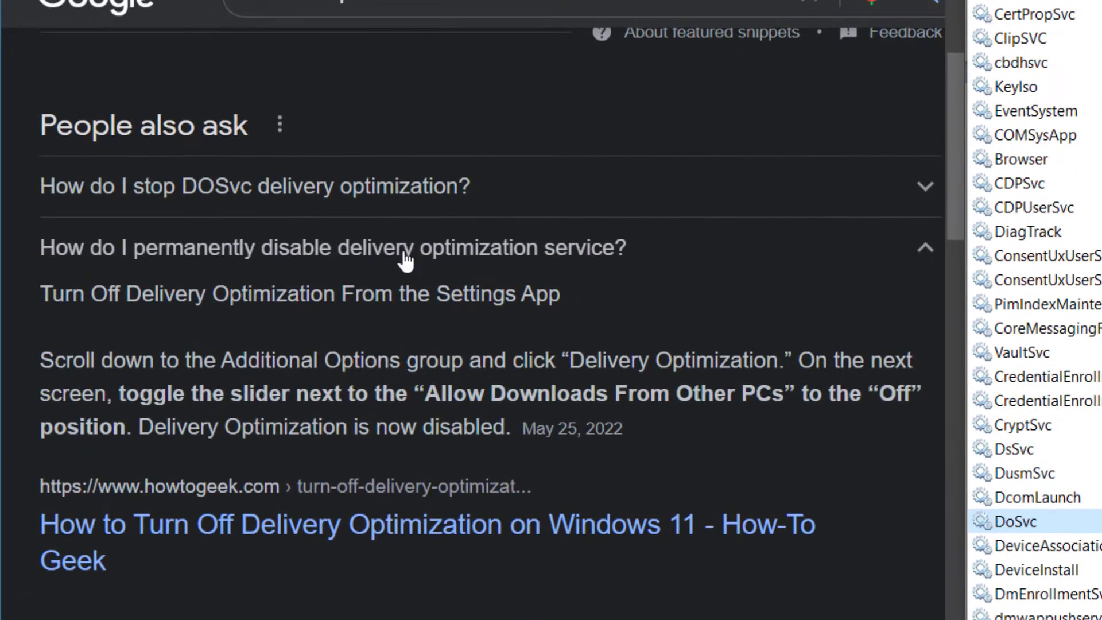
# - Scroll Chrome's results to the Delivery Optimization disabling answers, then bring up the Start menu
pyautogui.scroll(6, 377, 103)
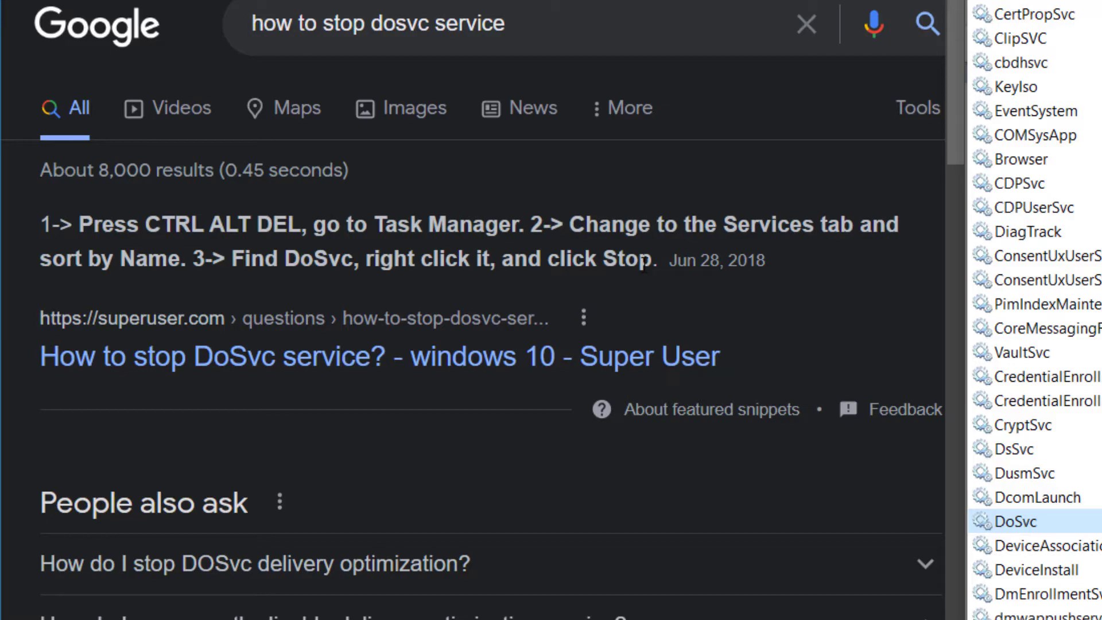
pyautogui.scroll(-5, 288, 301)
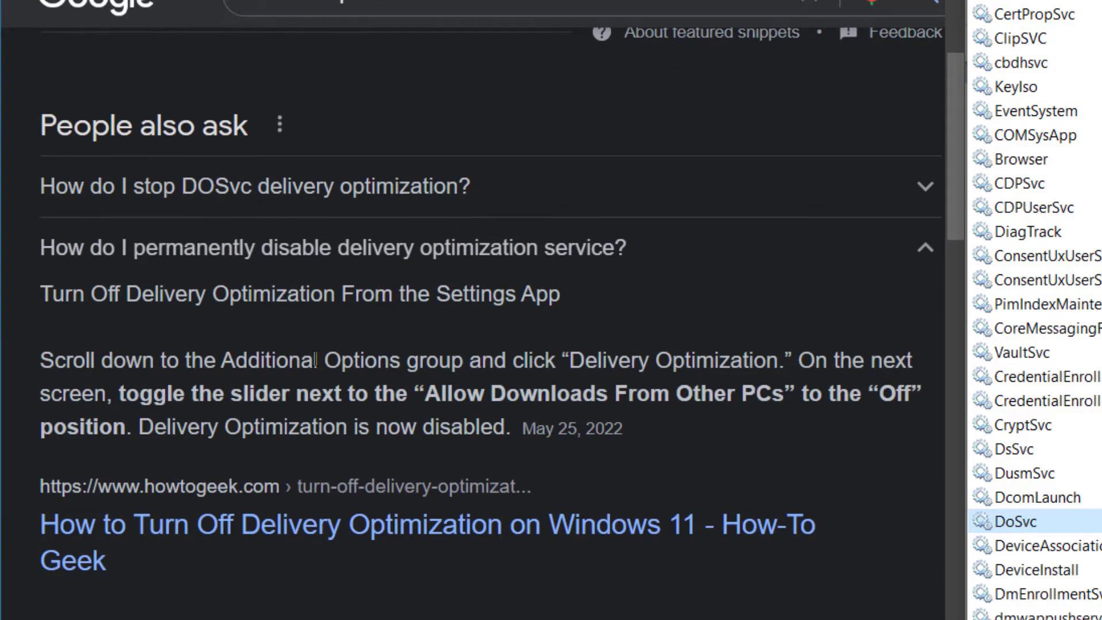
pyautogui.scroll(-2, 258, 235)
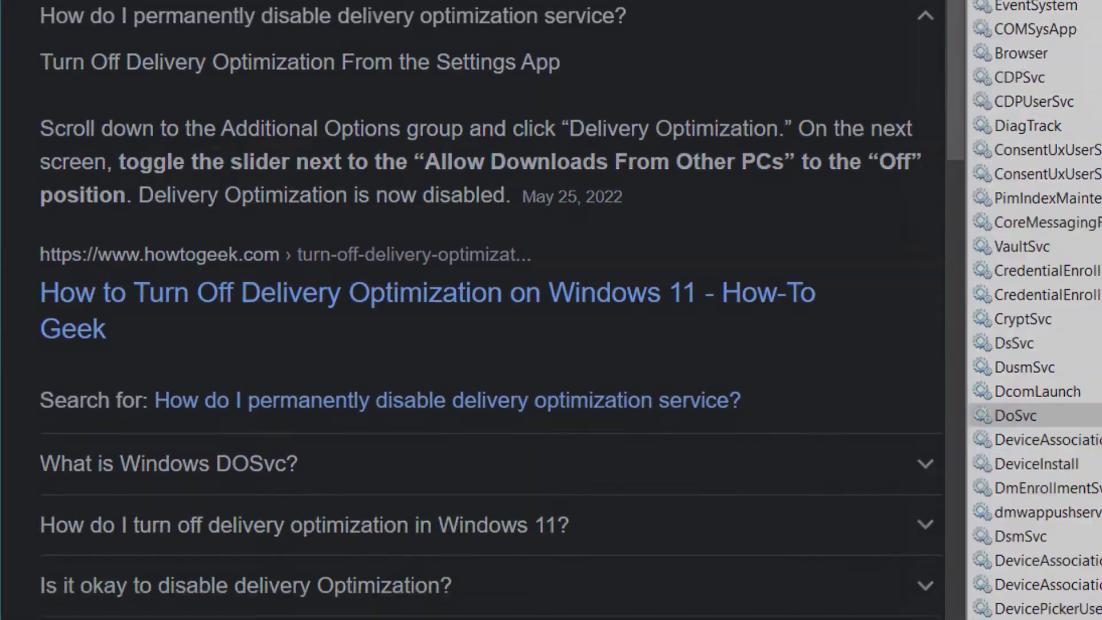
pyautogui.click(30, 597)
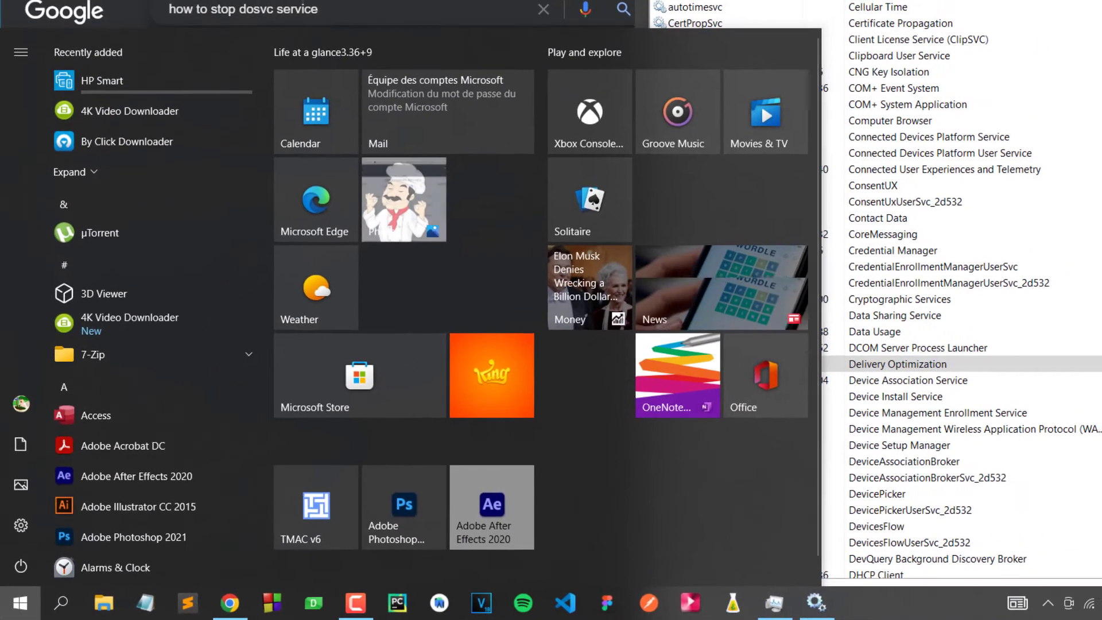
# - Search 'delivery' and open the Delivery Optimization advanced settings page
pyautogui.press('Escape')
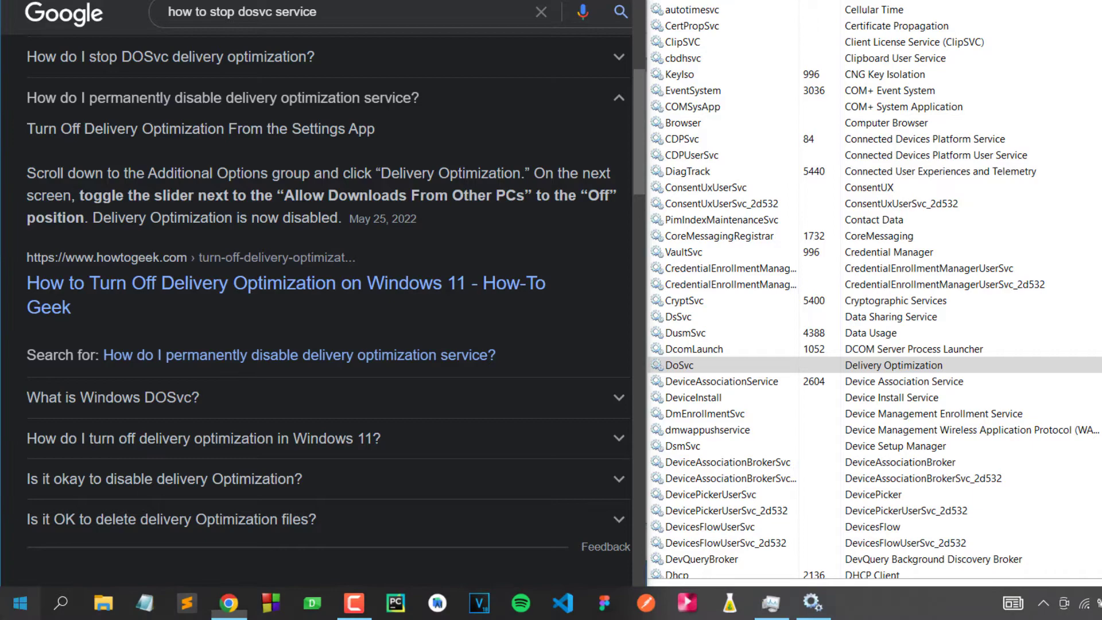
pyautogui.press('super')
pyautogui.write('delivery')
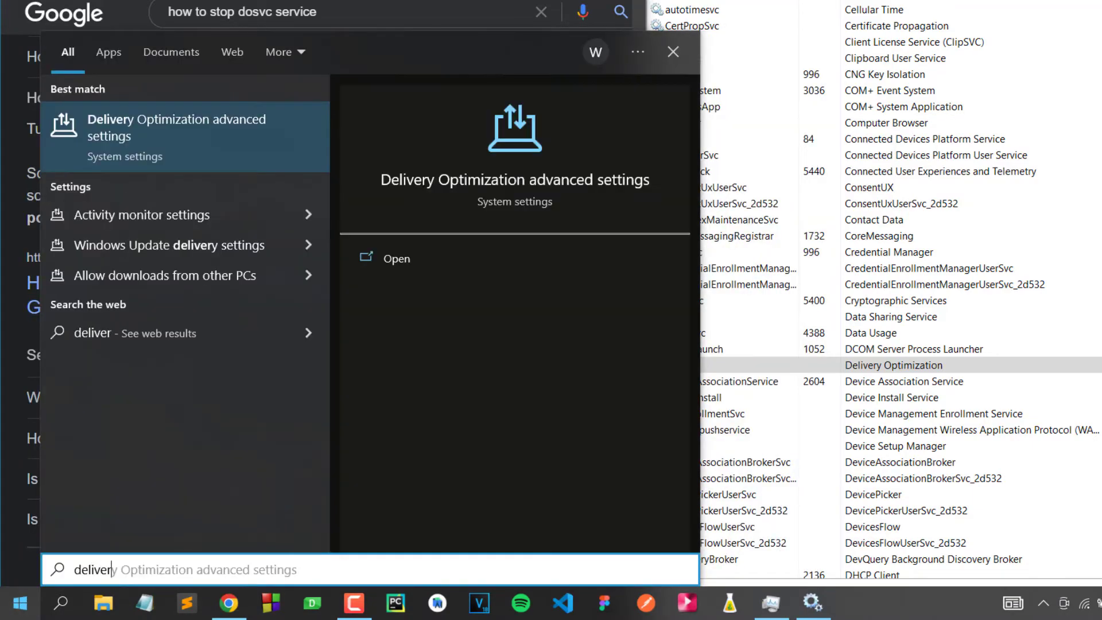
pyautogui.click(241, 138)
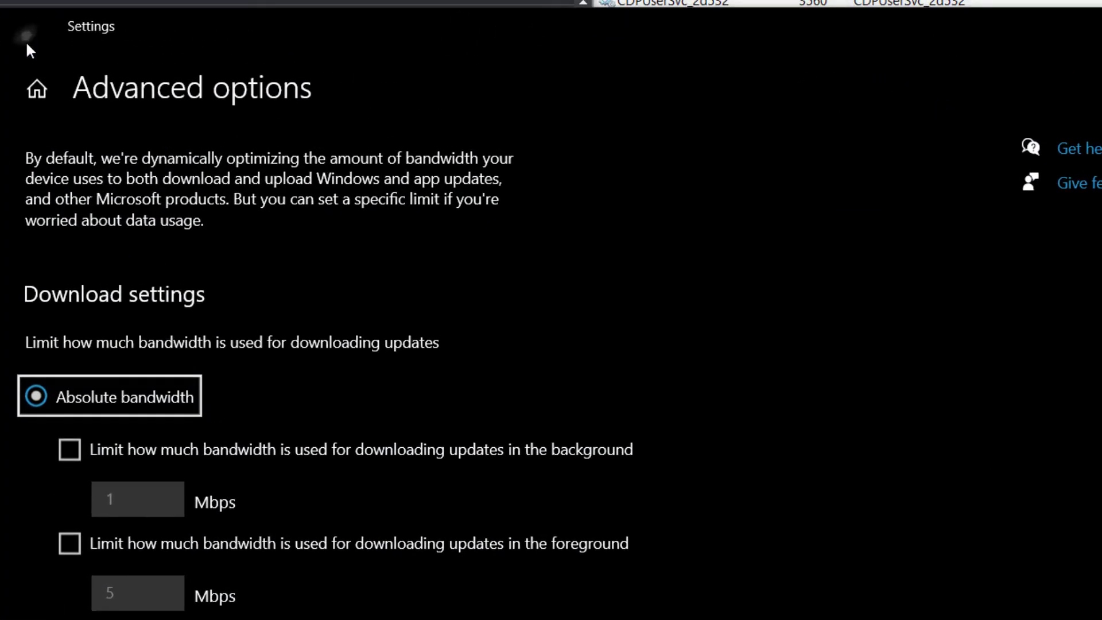
# - On the Delivery Optimization page, leave 'Allow downloads from other PCs' switched Off
pyautogui.click(27, 41)
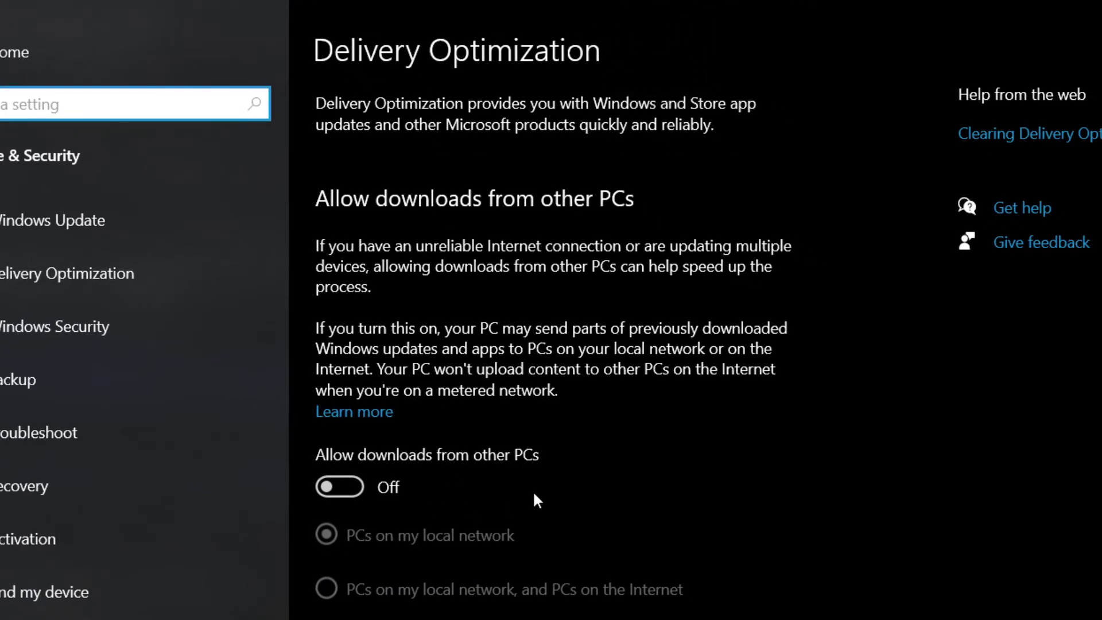
pyautogui.click(335, 487)
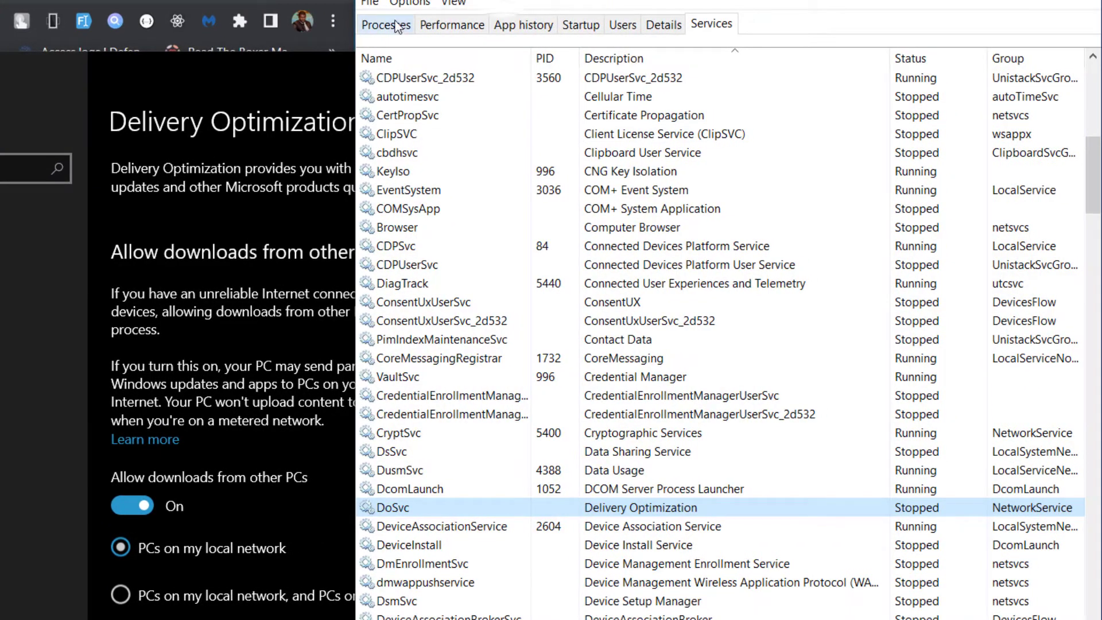
pyautogui.click(393, 28)
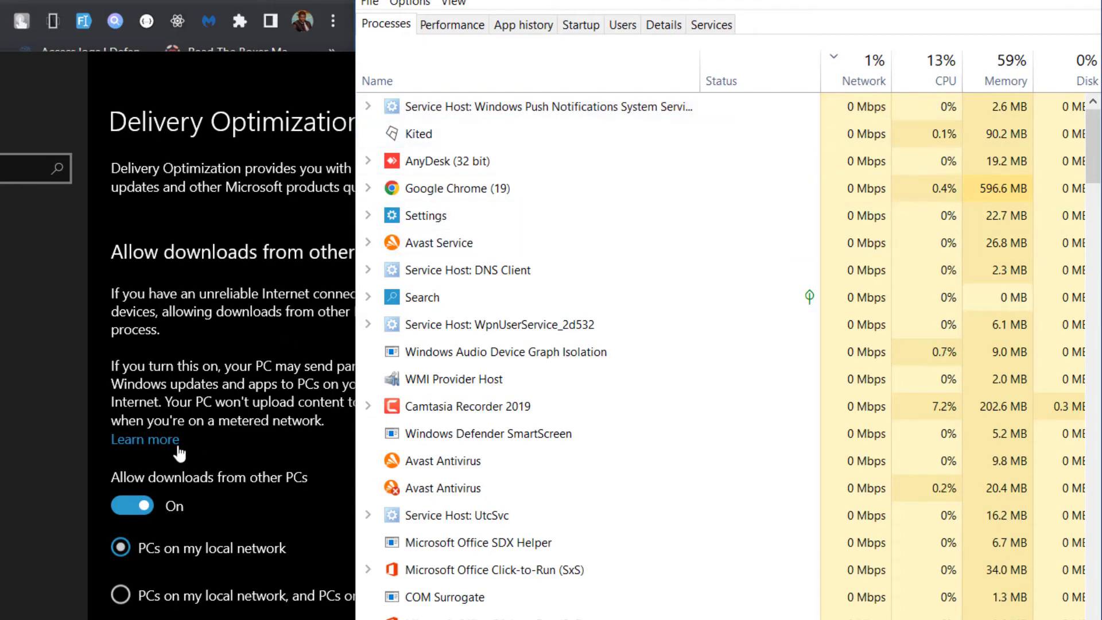
pyautogui.click(143, 509)
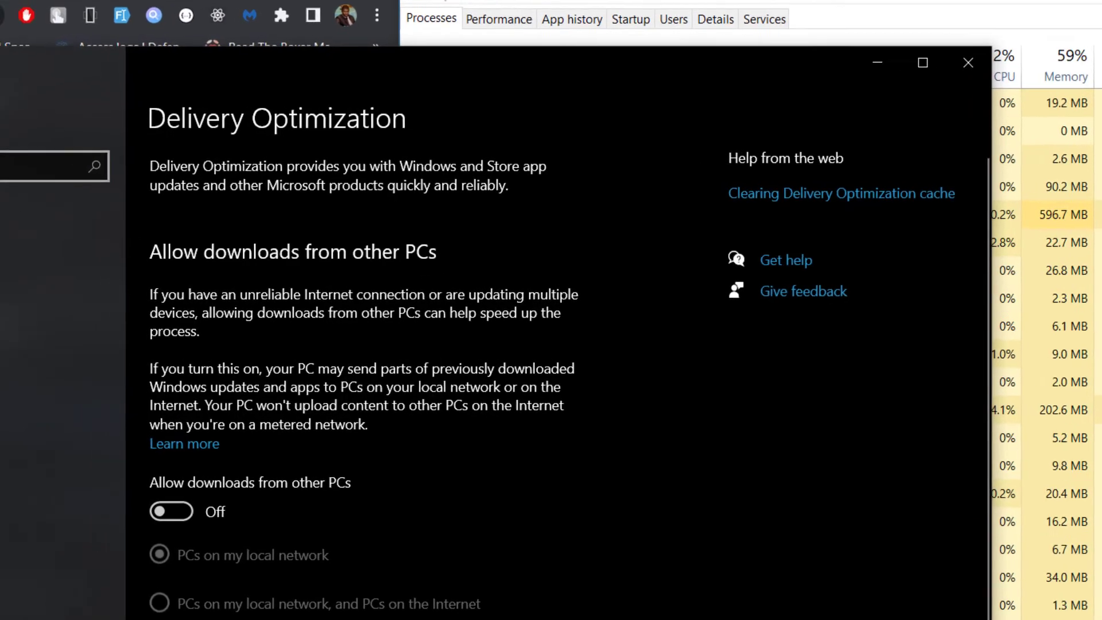
# - Search 'background', open Background apps, and leave 'Let apps run in the background' Off
pyautogui.click(6, 170)
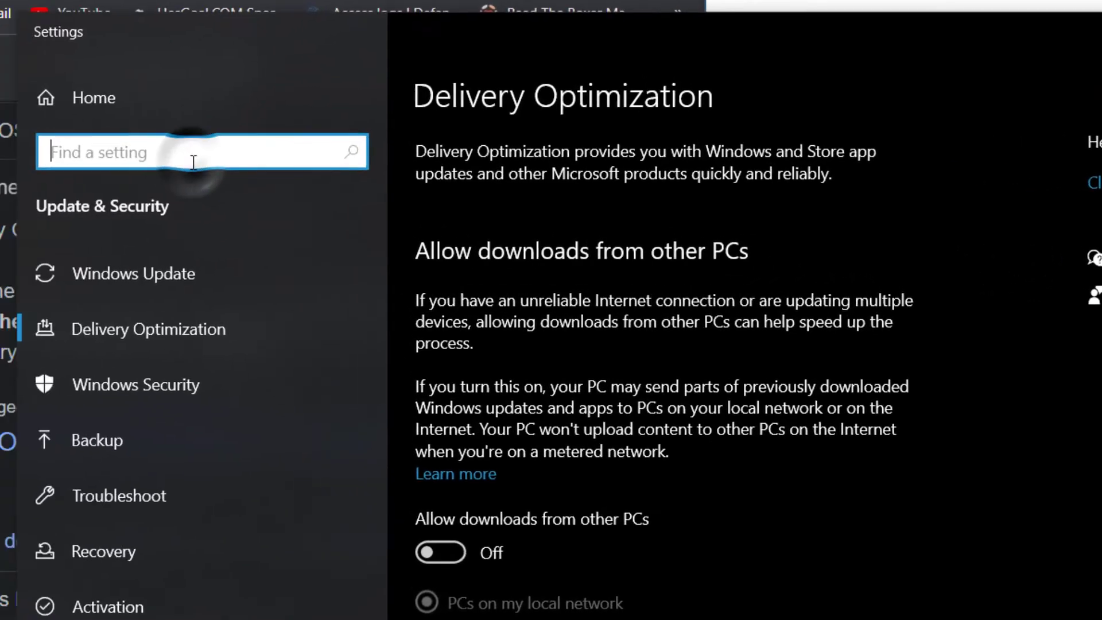
pyautogui.write('backgro')
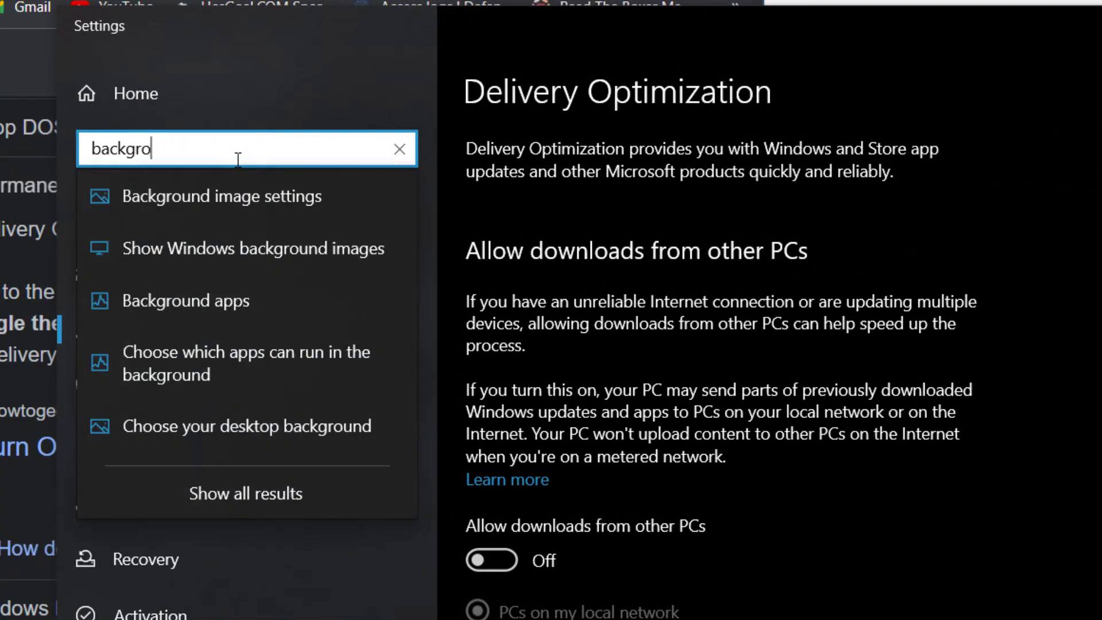
pyautogui.write('und')
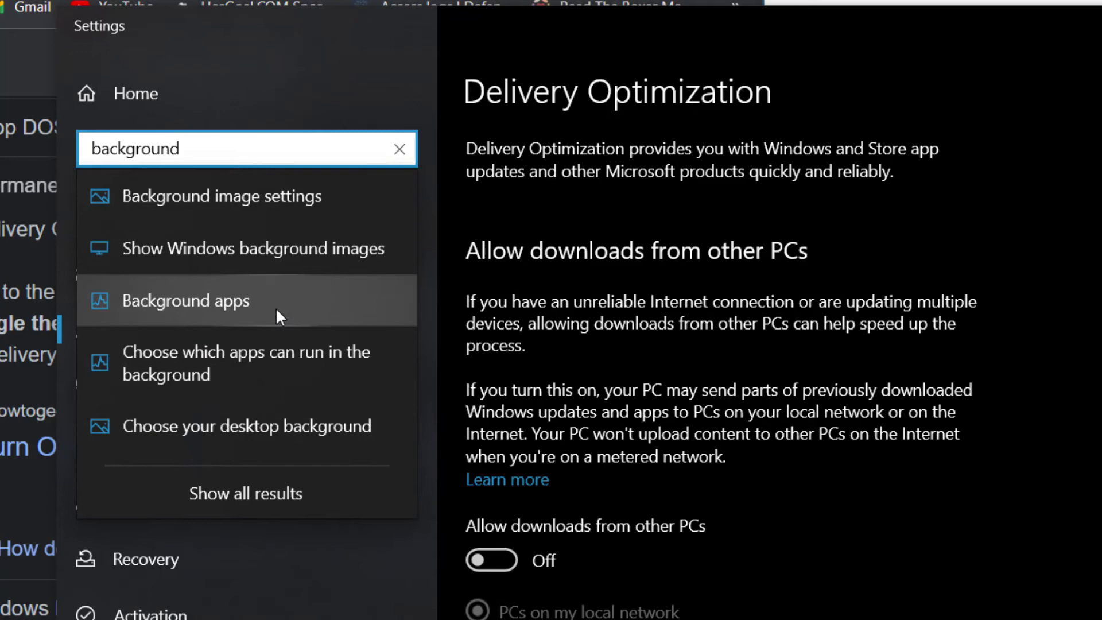
pyautogui.click(278, 305)
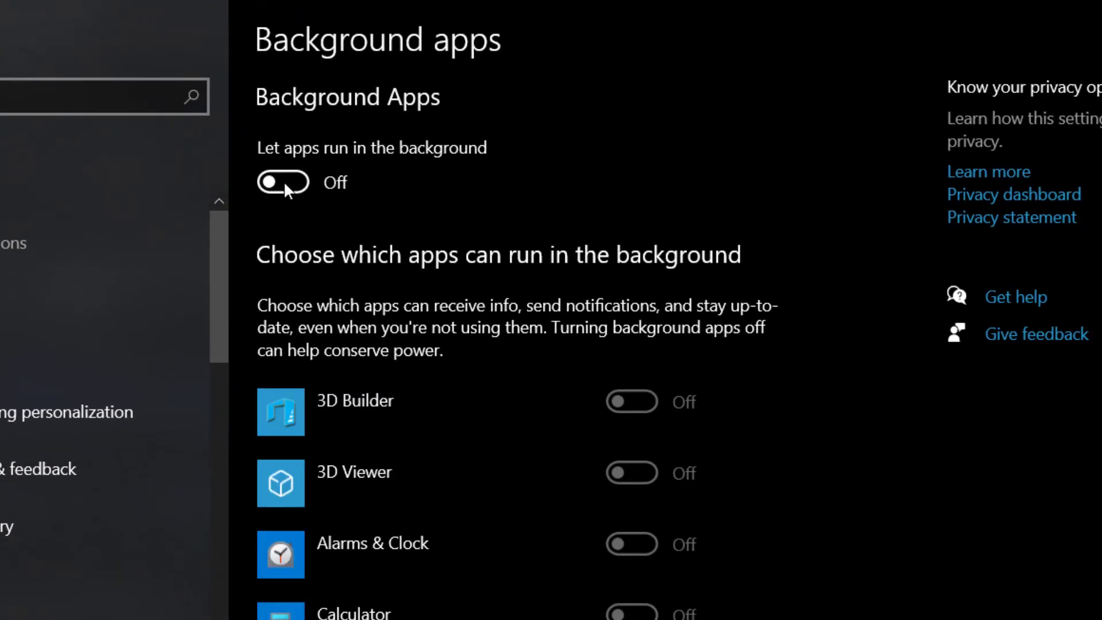
pyautogui.click(284, 181)
pyautogui.click(284, 182)
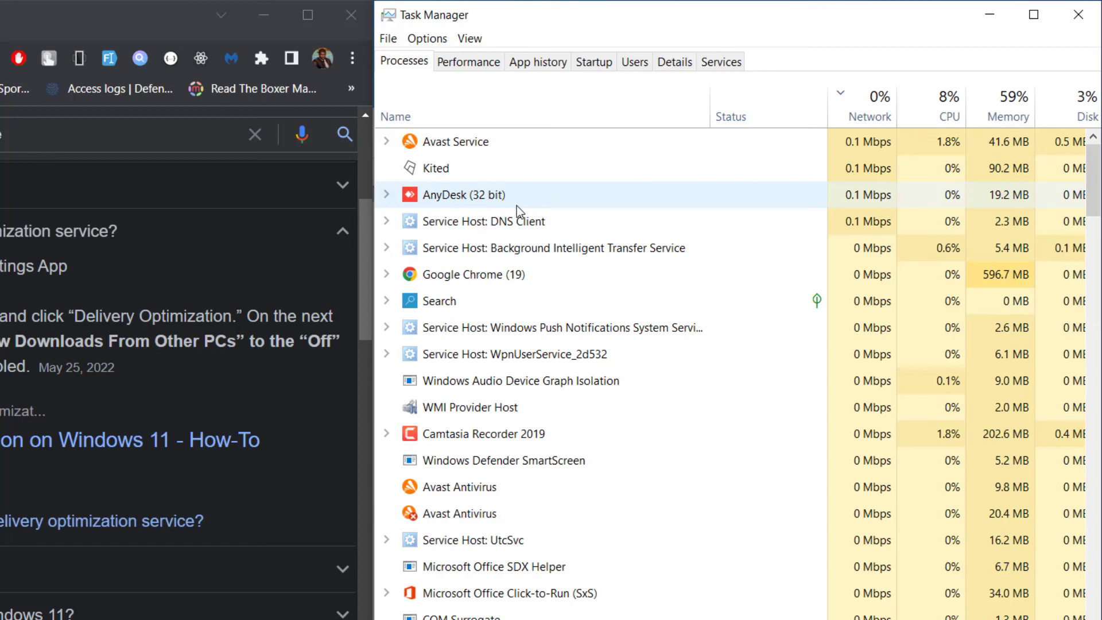
pyautogui.click(569, 249)
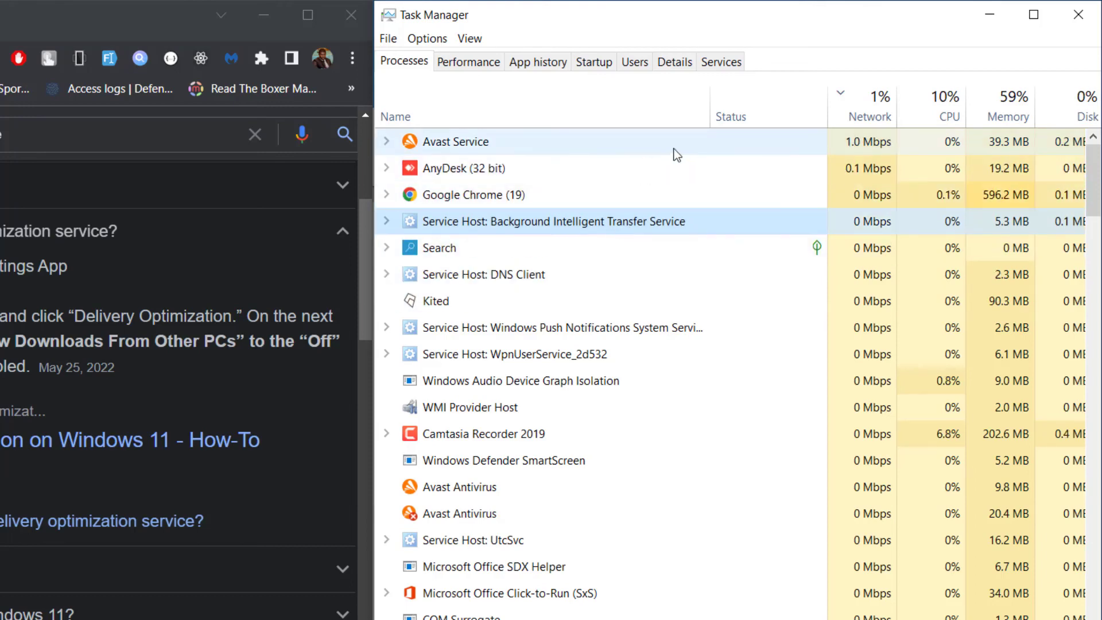
pyautogui.rightClick(616, 145)
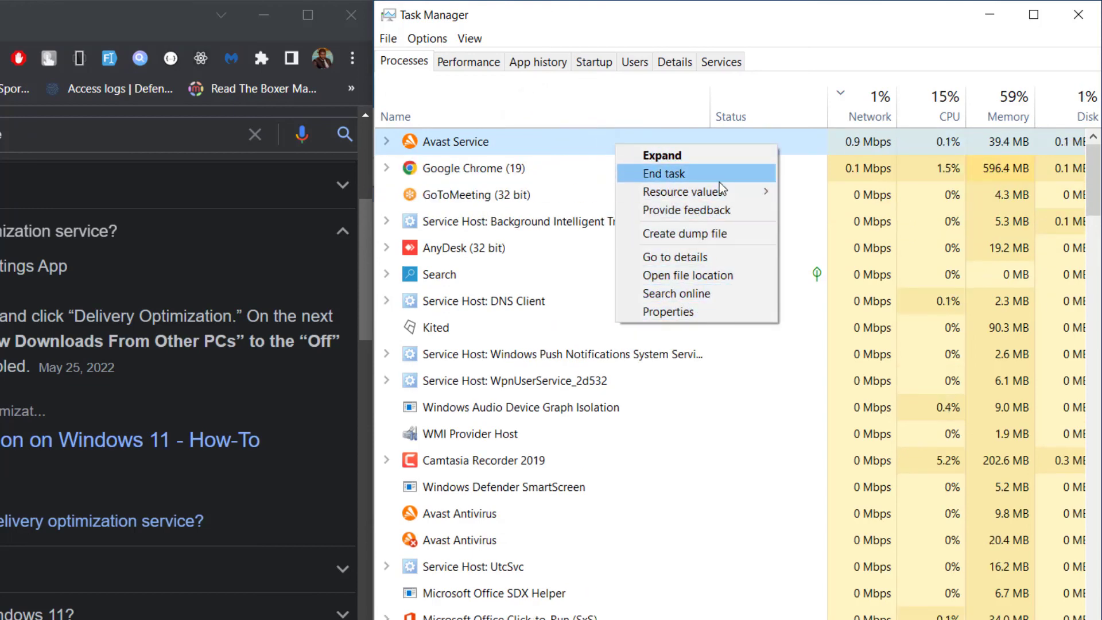
pyautogui.click(719, 174)
pyautogui.click(482, 435)
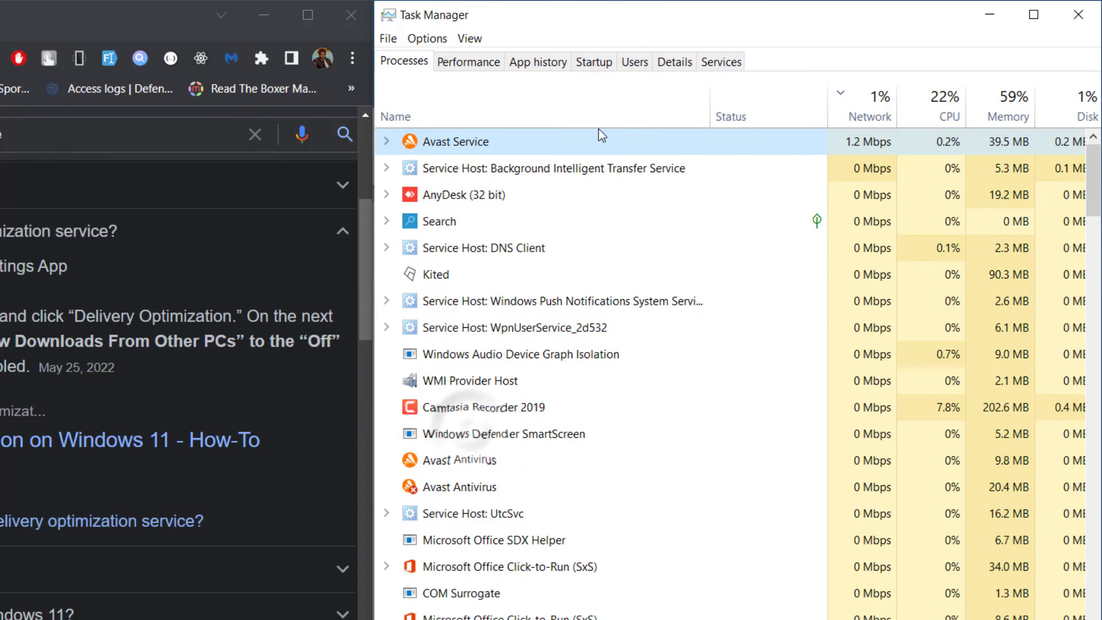
pyautogui.rightClick(599, 131)
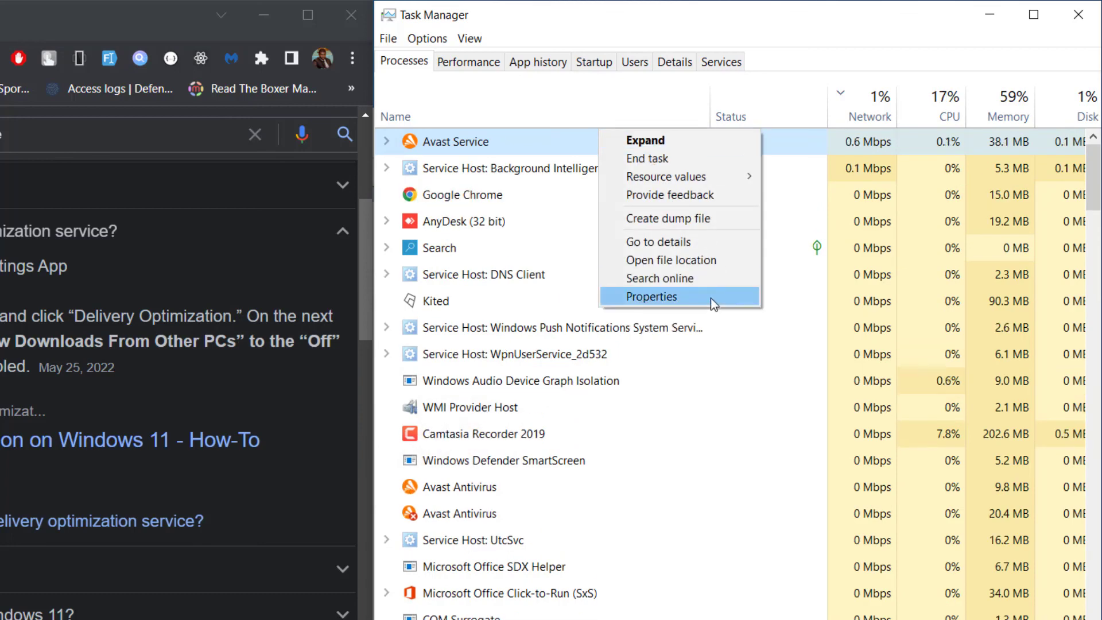